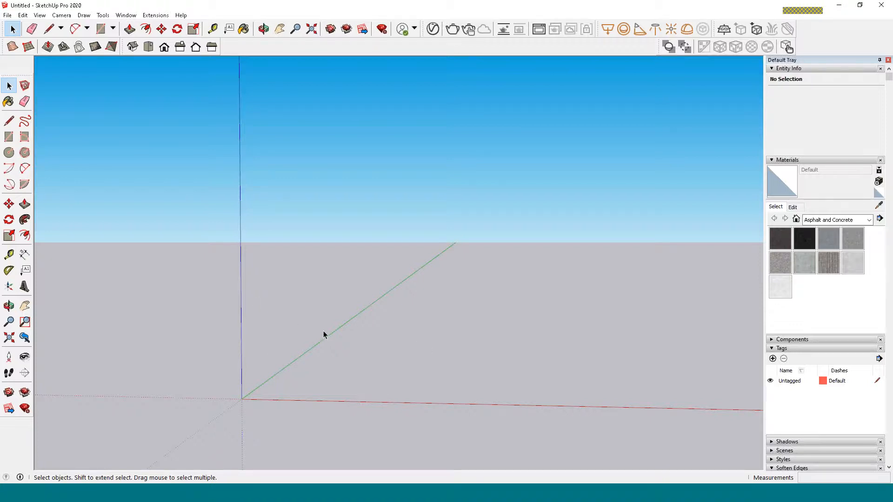
# Draw a vertical 20' by 20' rectangle from the origin, standing along the red axis
pyautogui.moveTo(314, 343); pyautogui.dragTo(335, 354, button='middle')
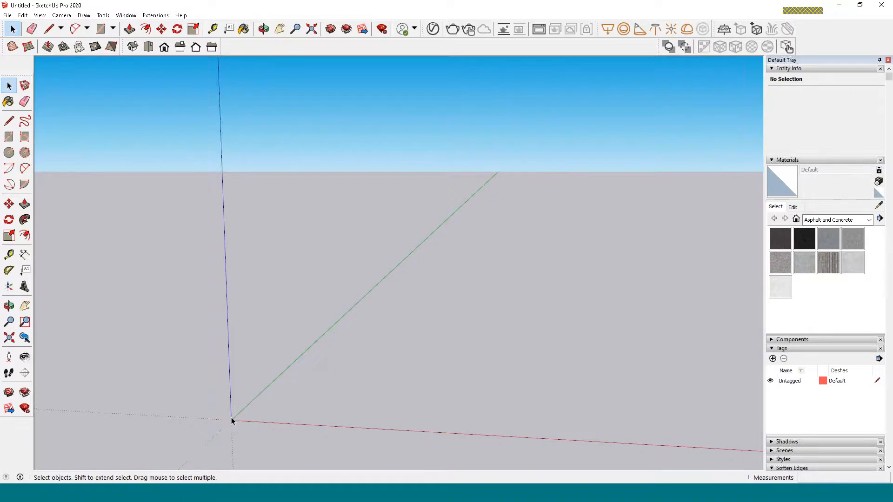
pyautogui.press('r')
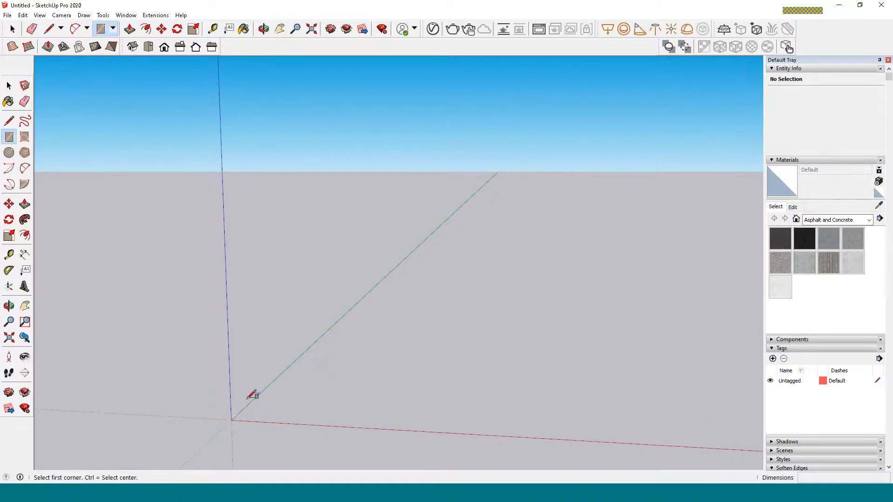
pyautogui.click(231, 420)
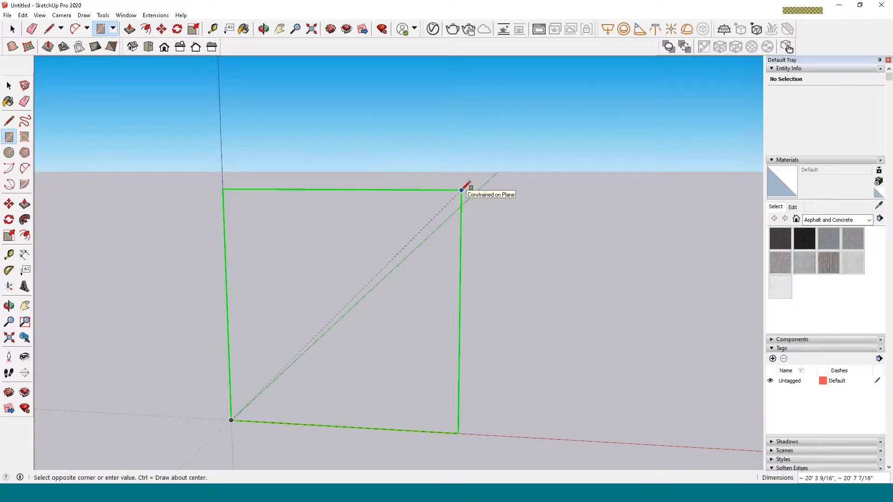
pyautogui.write('2')
pyautogui.press('BackSpace')
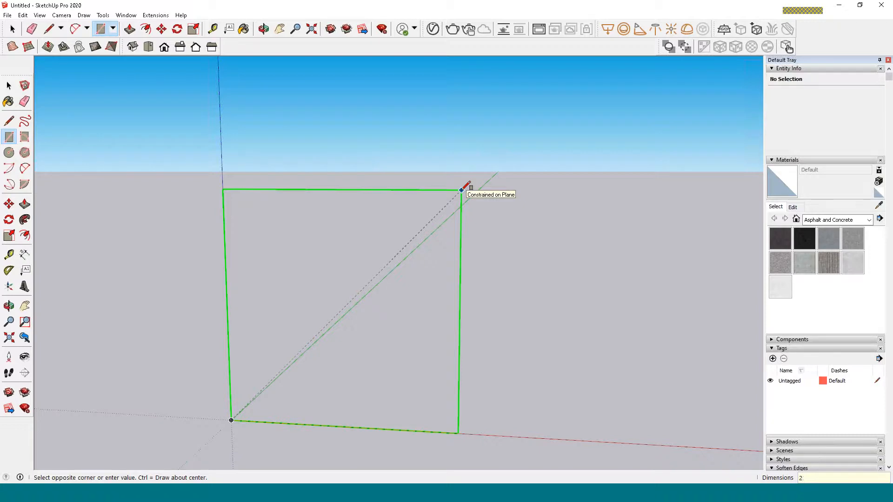
pyautogui.write("0', 20'")
pyautogui.press('Return')
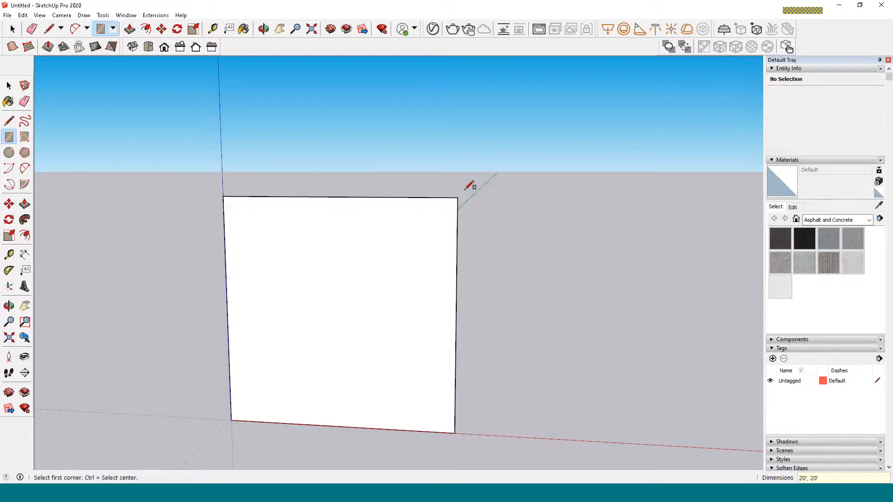
pyautogui.moveTo(458, 263); pyautogui.dragTo(421, 219, button='middle')
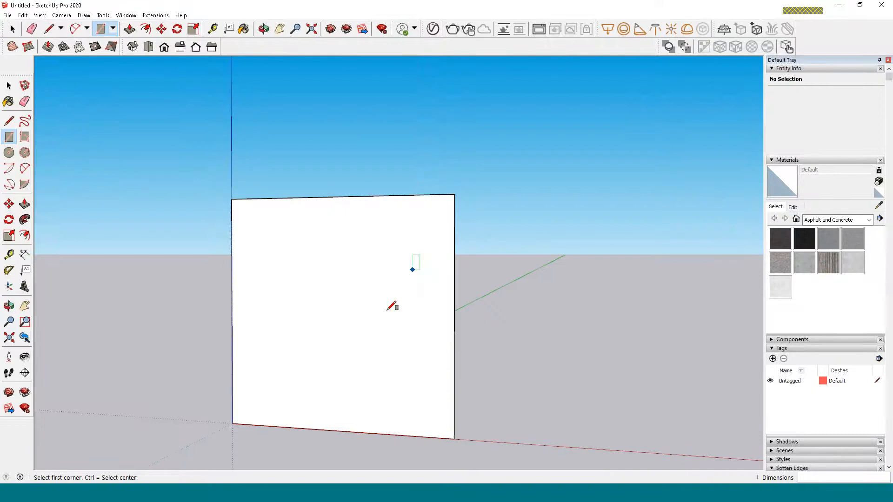
pyautogui.moveTo(393, 303); pyautogui.dragTo(412, 312, button='middle')
pyautogui.scroll(1, 408, 317)
pyautogui.press('space')
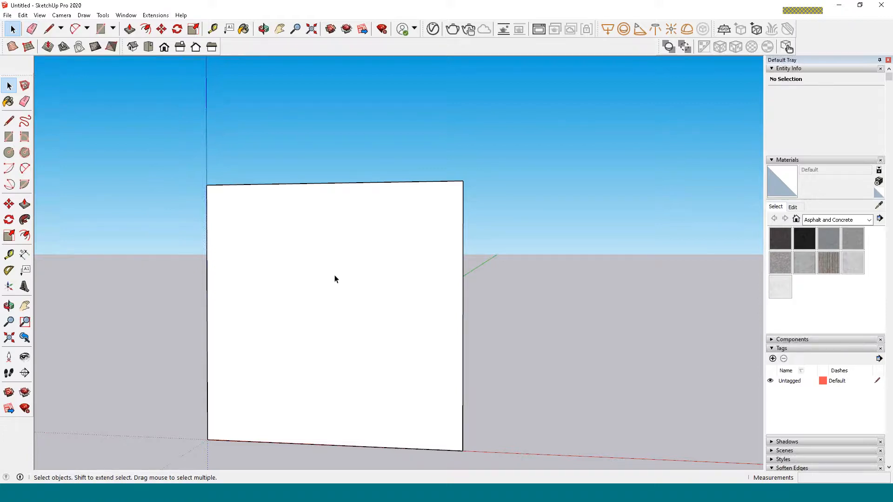
# Import TREE SM PALM W ALPHA as a texture and apply it across the square face from its origin corner at 20' width
pyautogui.press('b')
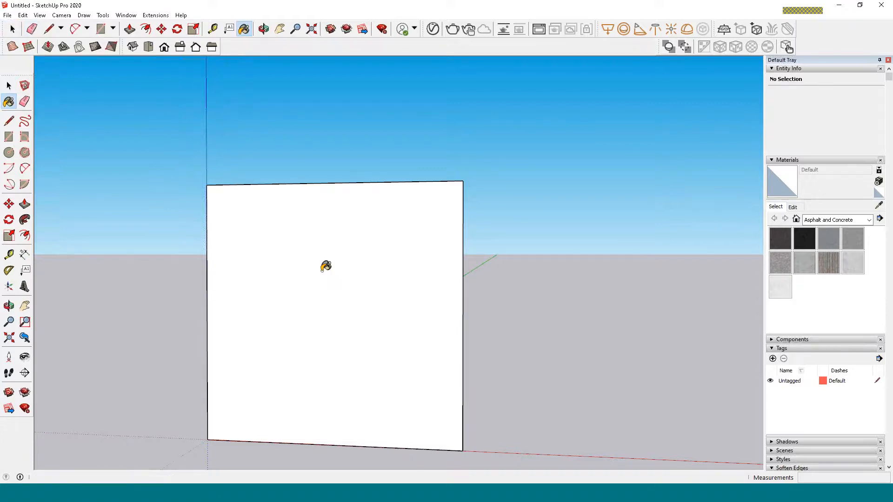
pyautogui.click(7, 15)
pyautogui.click(34, 160)
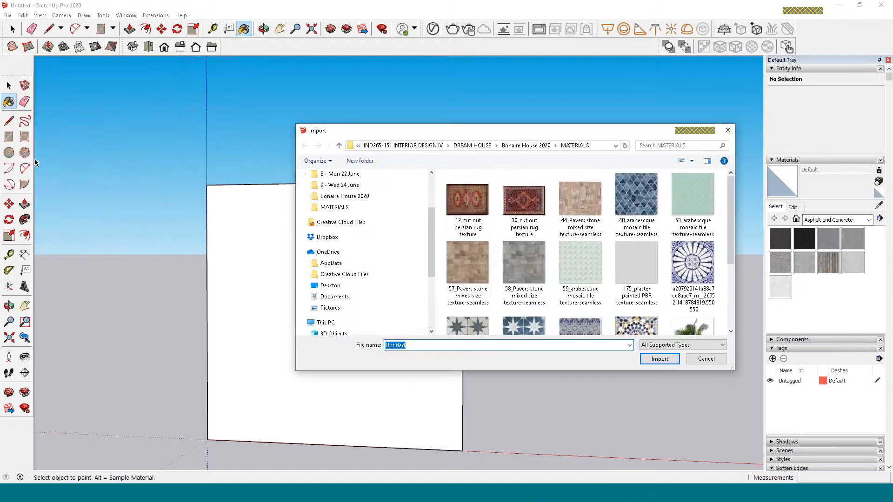
pyautogui.scroll(-2, 576, 249)
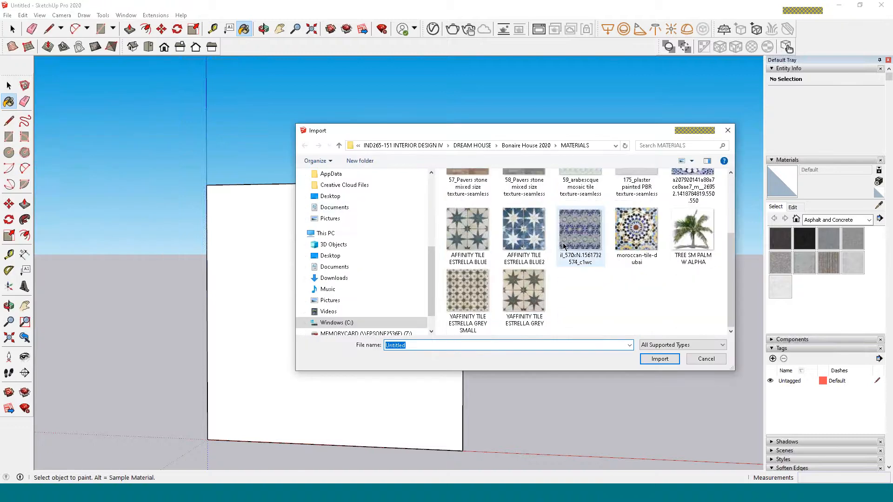
pyautogui.click(695, 239)
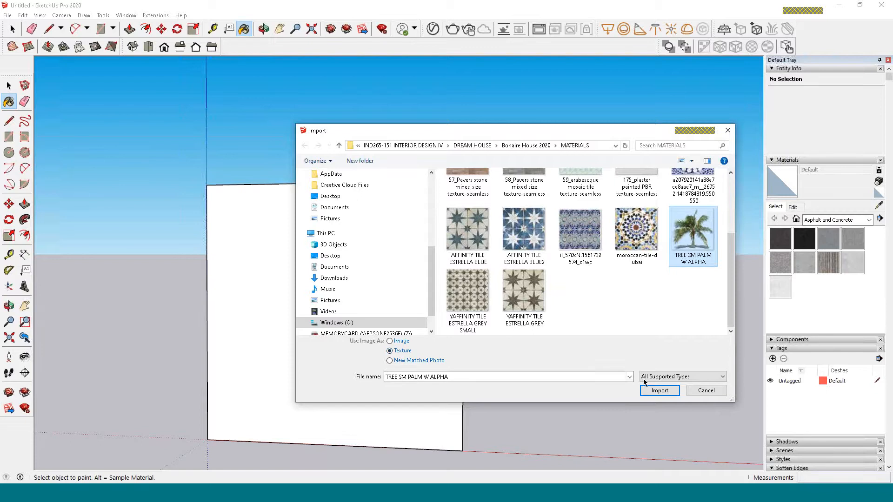
pyautogui.click(660, 390)
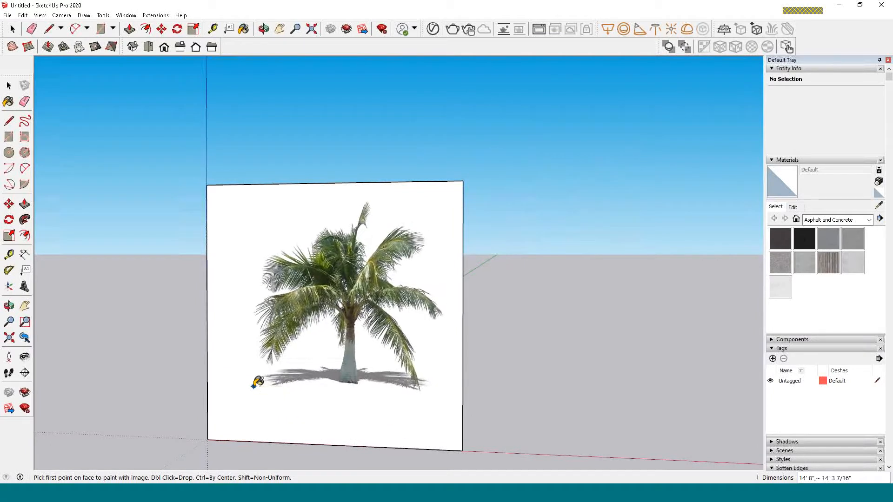
pyautogui.click(208, 440)
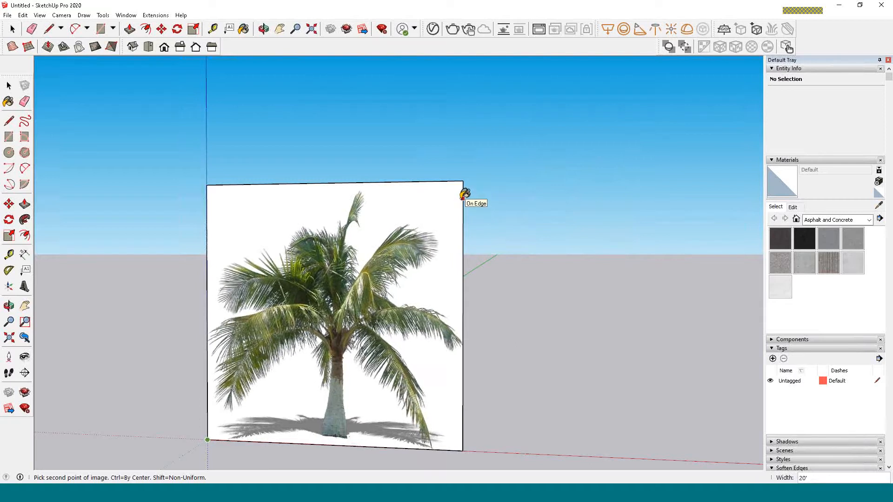
pyautogui.click(463, 197)
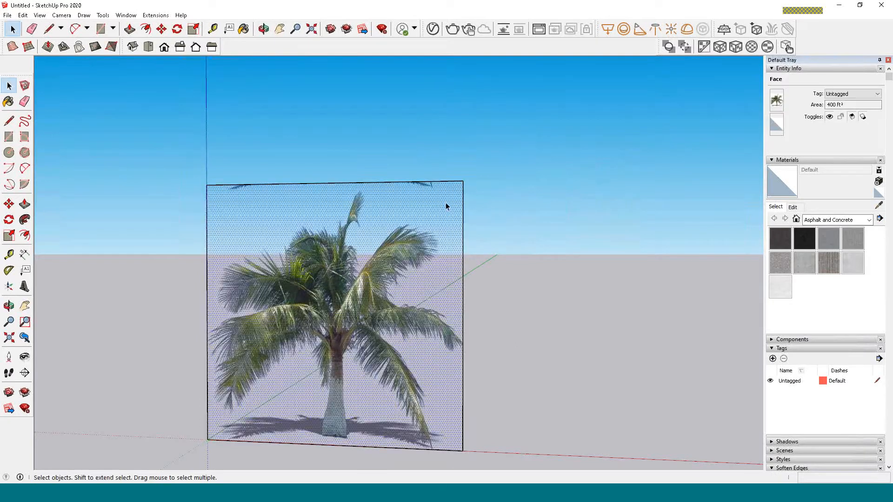
pyautogui.click(551, 197)
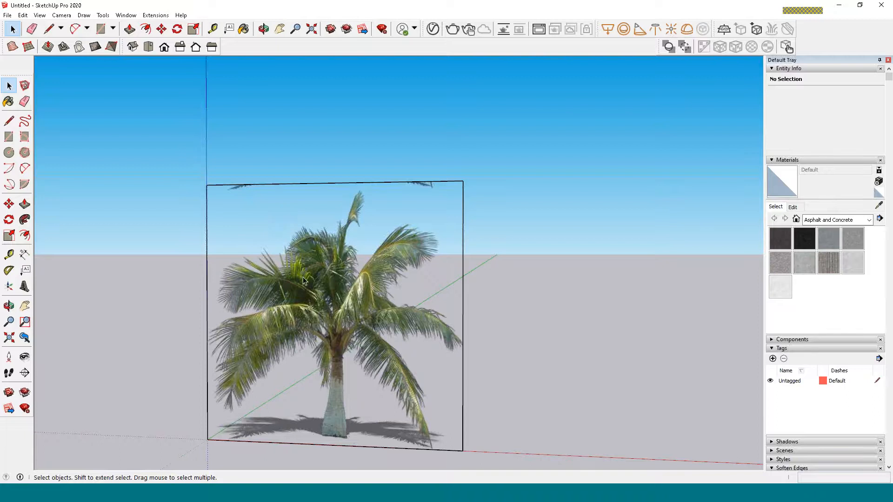
# Reset the position of the palm texture on the face
pyautogui.click(313, 294)
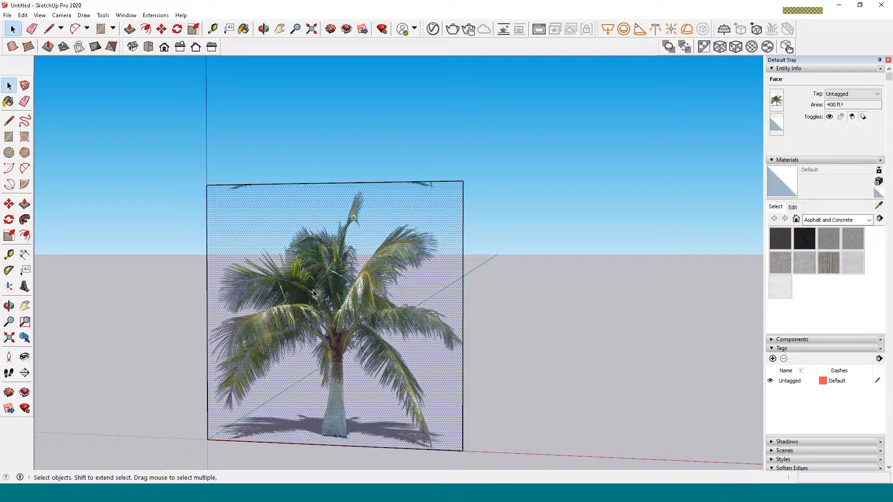
pyautogui.rightClick(314, 294)
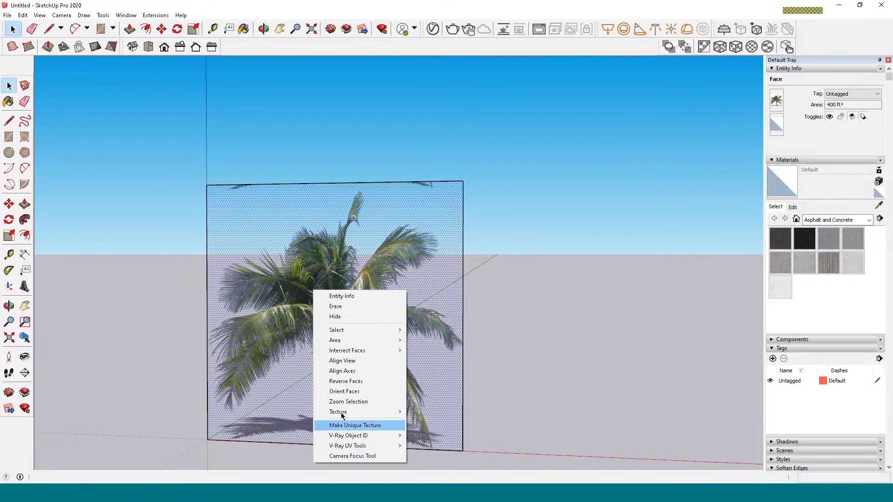
pyautogui.moveTo(353, 413)
pyautogui.click(436, 423)
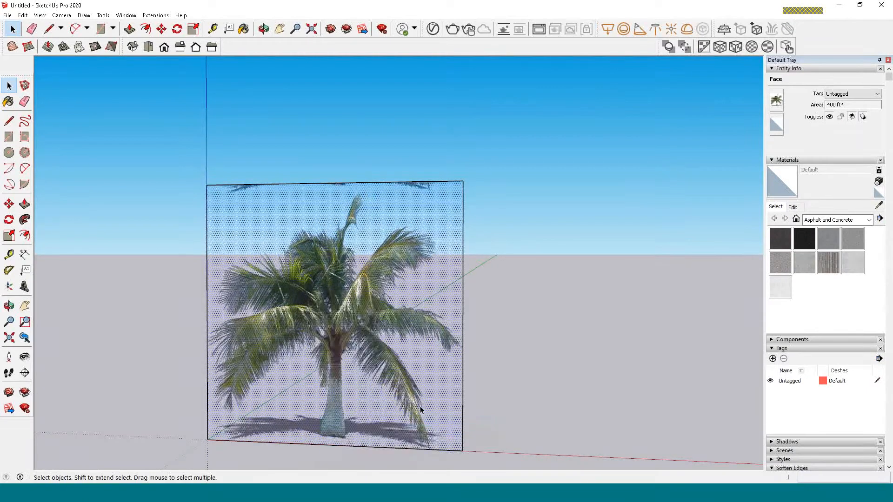
# Reposition the palm texture, stretching it slightly upward so the repeated image no longer shows along the face's upper edge
pyautogui.moveTo(348, 286); pyautogui.dragTo(332, 281, button='middle')
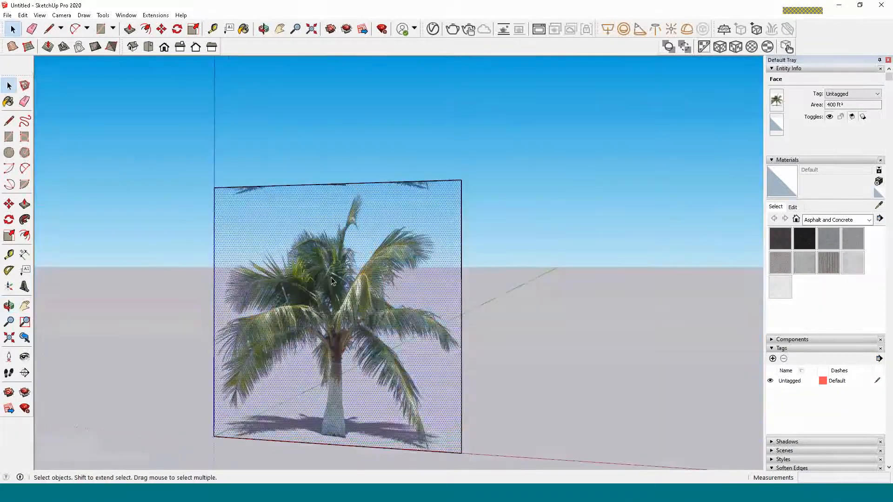
pyautogui.rightClick(375, 286)
pyautogui.moveTo(413, 408)
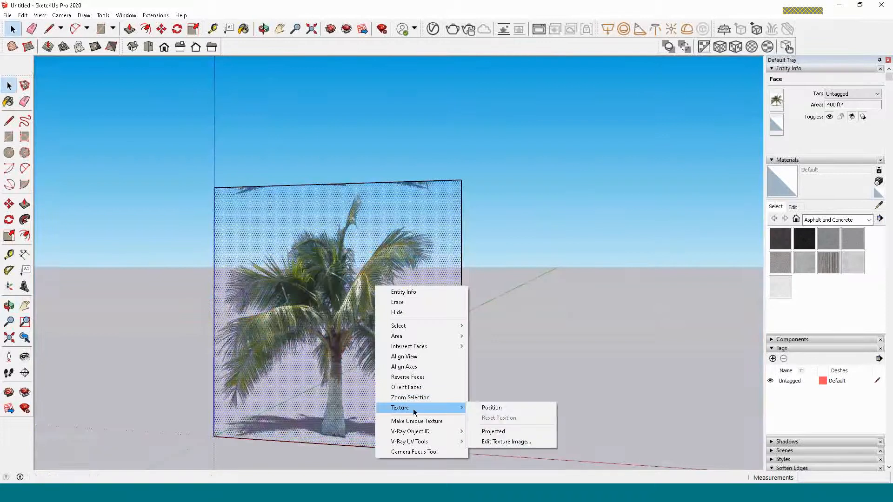
pyautogui.click(500, 408)
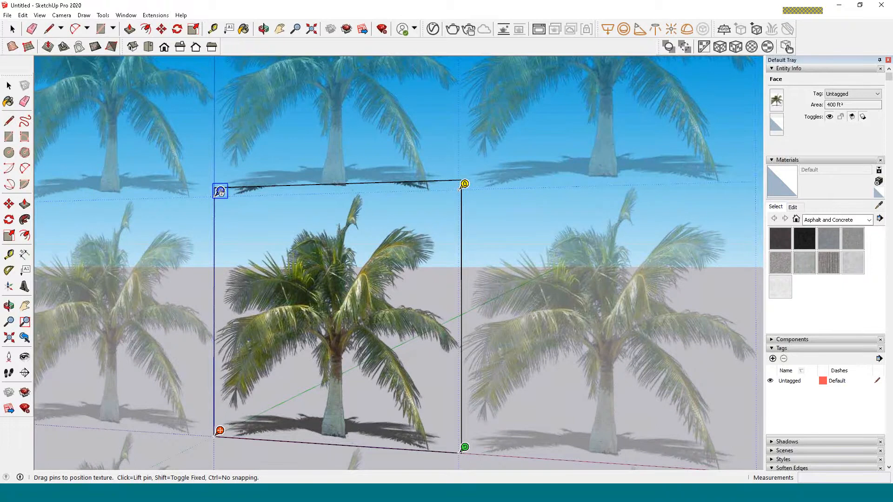
pyautogui.moveTo(220, 191); pyautogui.dragTo(220, 182)
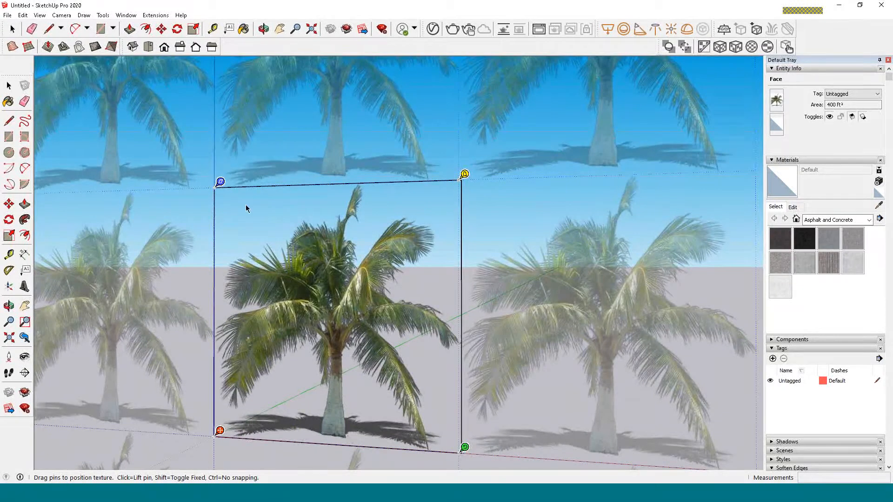
pyautogui.moveTo(282, 258); pyautogui.dragTo(326, 256, button='middle')
pyautogui.click(519, 260)
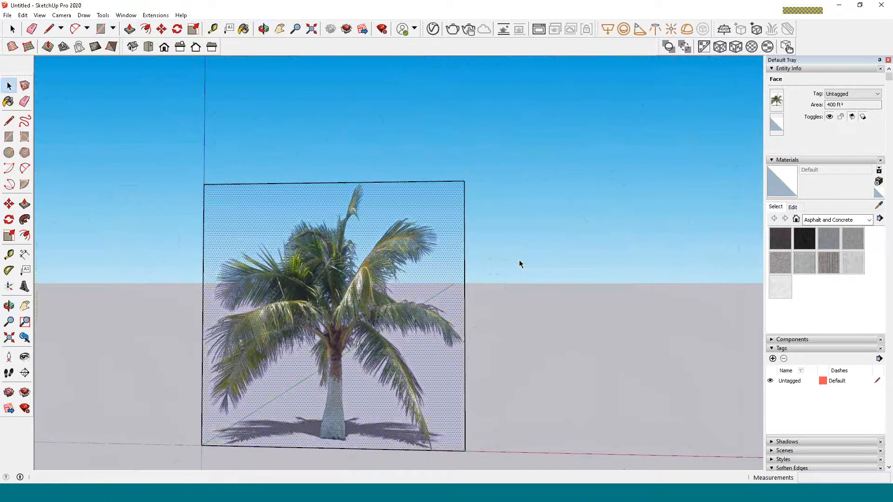
pyautogui.click(516, 243)
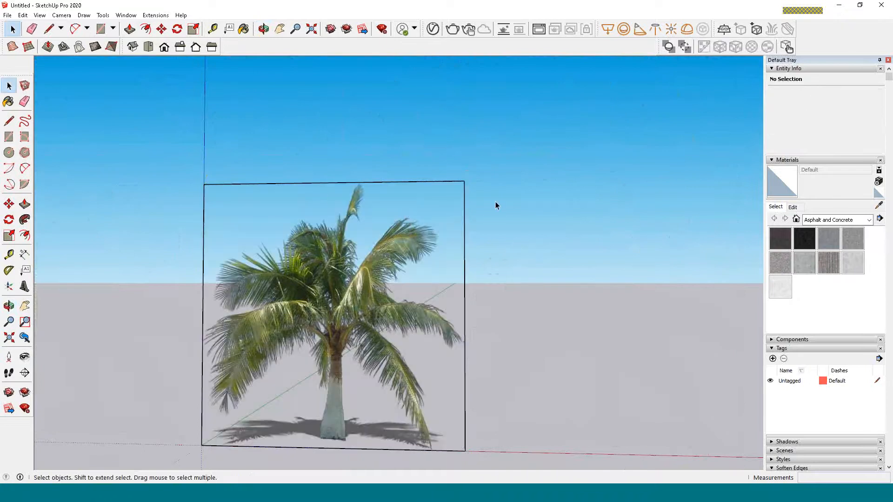
# Make the four border edges of the palm face soft and smooth, and hide them
pyautogui.moveTo(540, 253); pyautogui.dragTo(484, 295, button='middle')
pyautogui.click(370, 250)
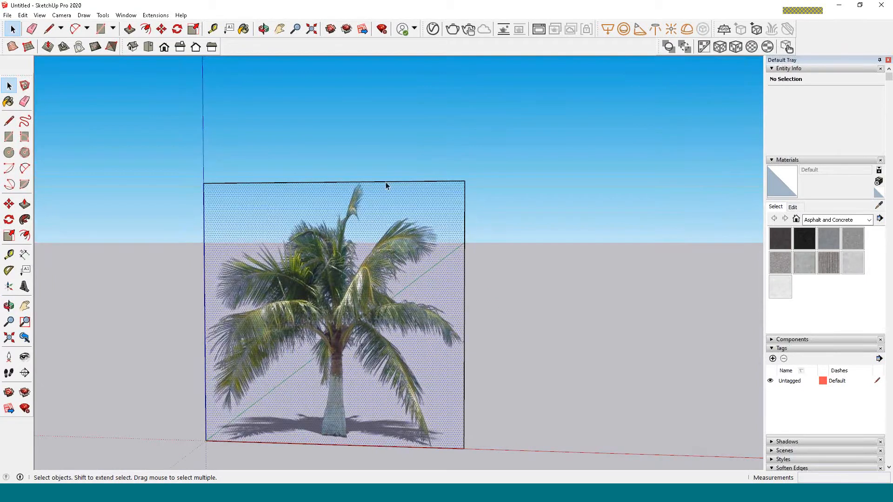
pyautogui.click(416, 182)
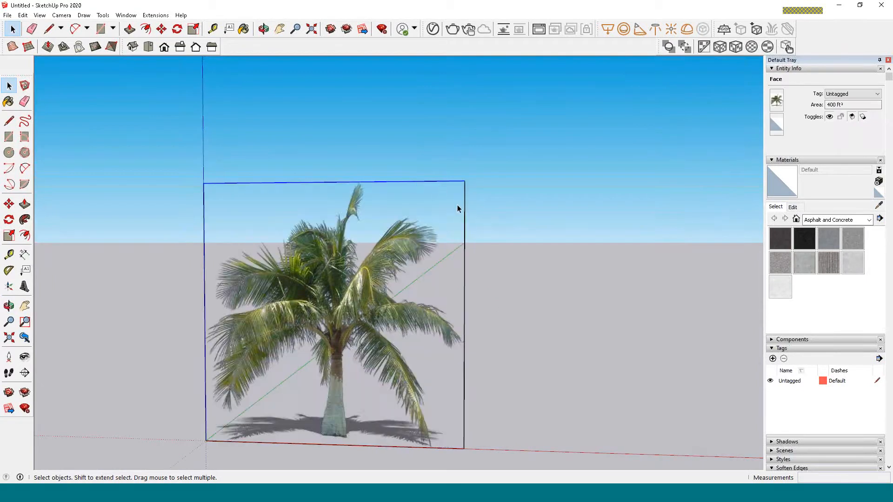
pyautogui.keyDown('ctrl'); pyautogui.click(463, 221); pyautogui.keyUp('ctrl')
pyautogui.keyDown('ctrl'); pyautogui.click(205, 238); pyautogui.keyUp('ctrl')
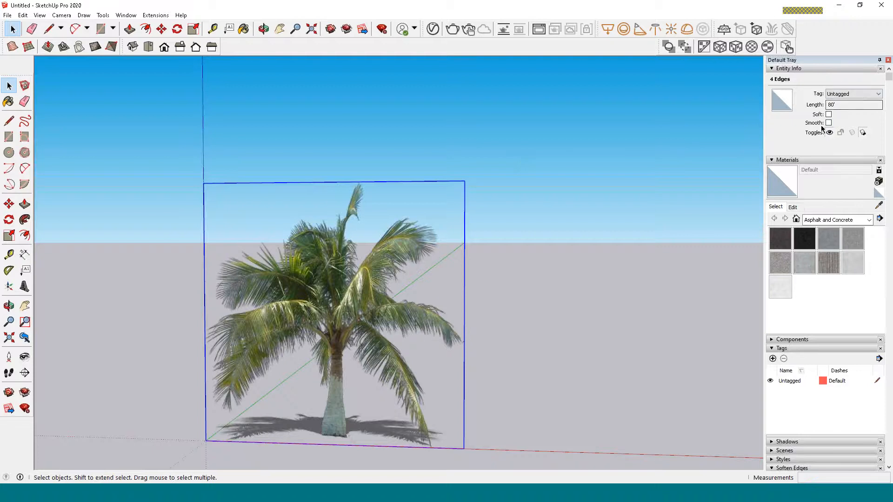
pyautogui.click(829, 115)
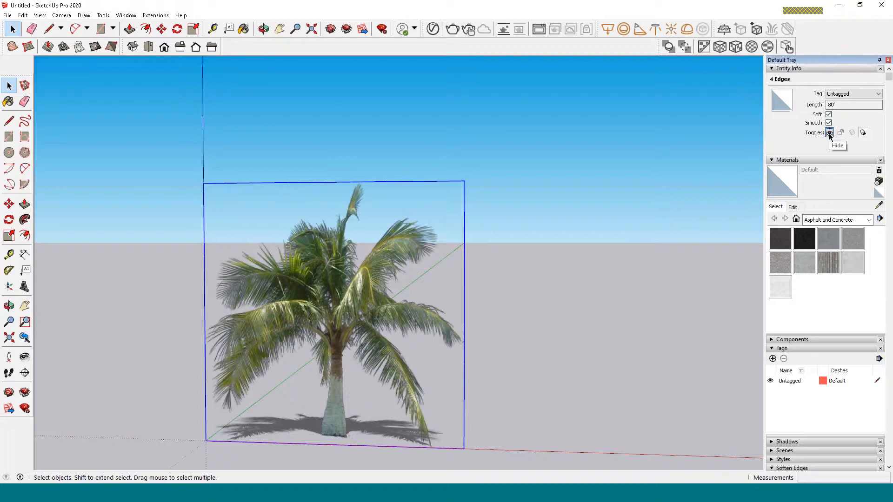
pyautogui.click(829, 133)
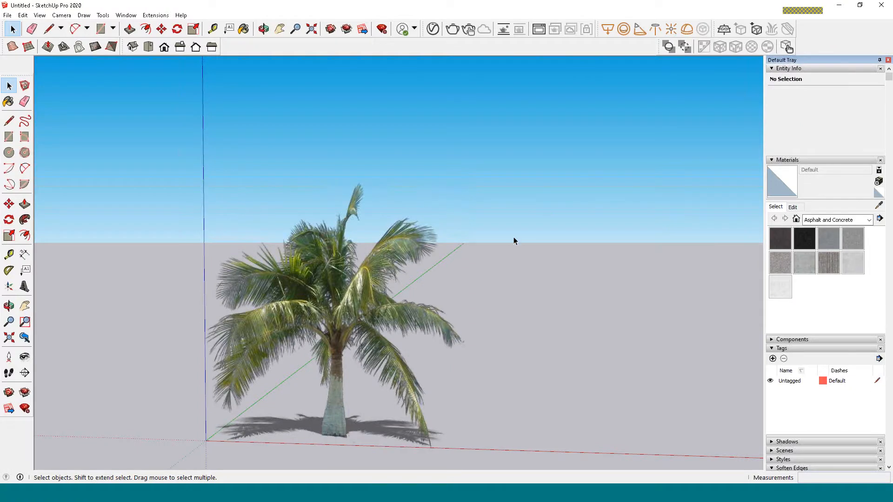
# Start making a component from the palm face and its edges, name it "palm tree", and set it to always face the camera
pyautogui.moveTo(513, 240); pyautogui.dragTo(375, 311, button='middle')
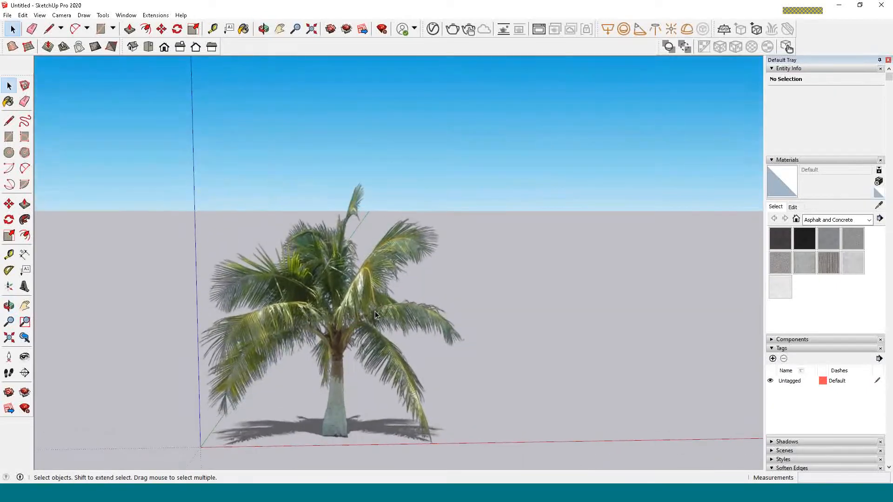
pyautogui.moveTo(283, 324); pyautogui.dragTo(299, 264, button='middle')
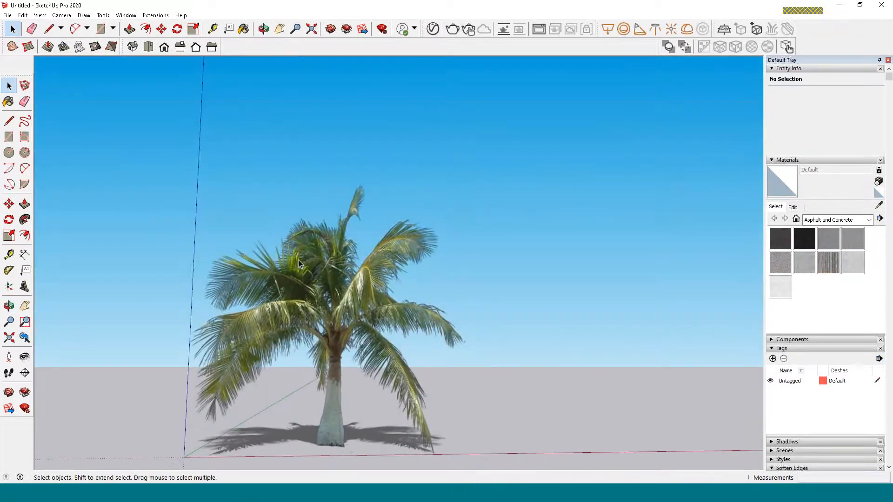
pyautogui.doubleClick(337, 291)
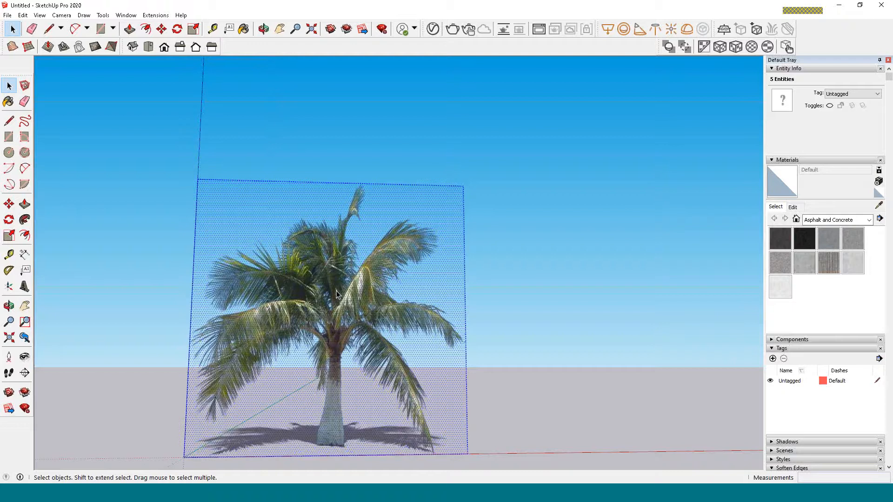
pyautogui.rightClick(337, 291)
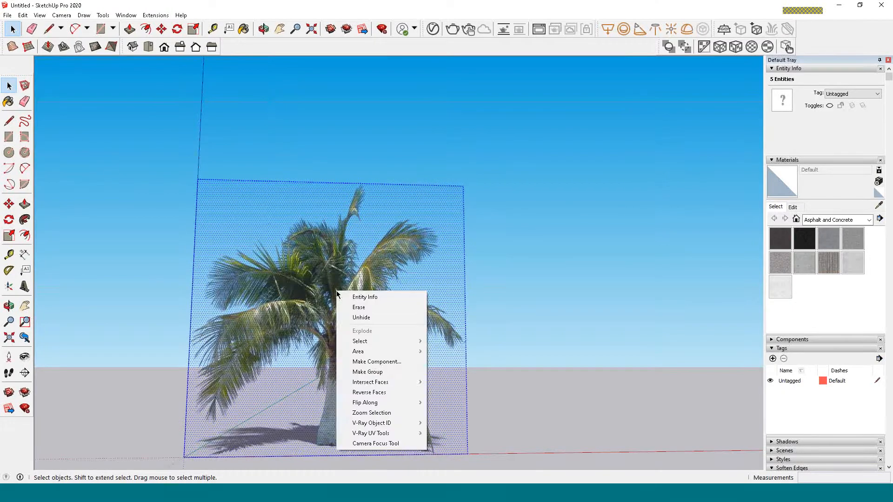
pyautogui.click(375, 362)
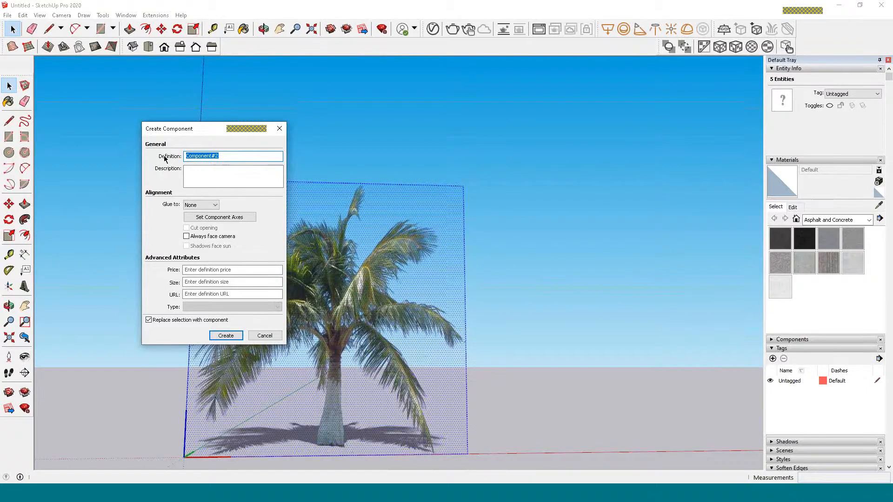
pyautogui.write('palm tree')
pyautogui.click(187, 236)
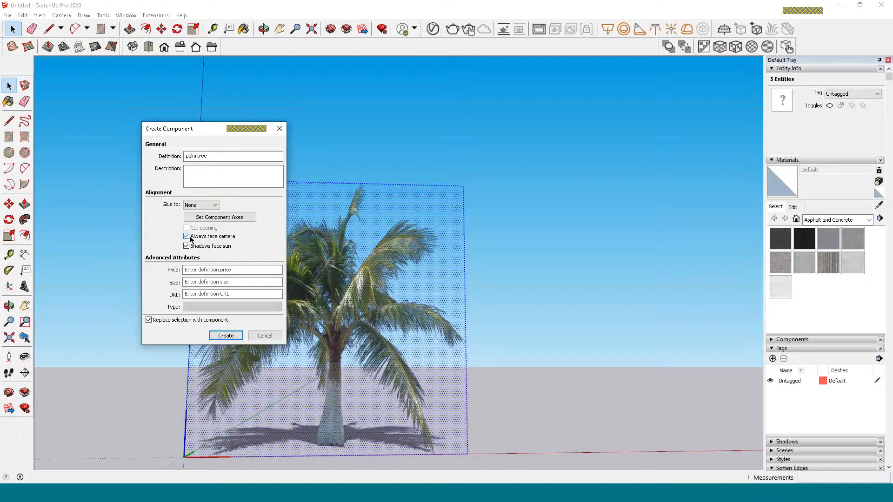
# Place the component axes' origin on the face's lower edge directly below the trunk, with the red axis running along that edge
pyautogui.click(221, 220)
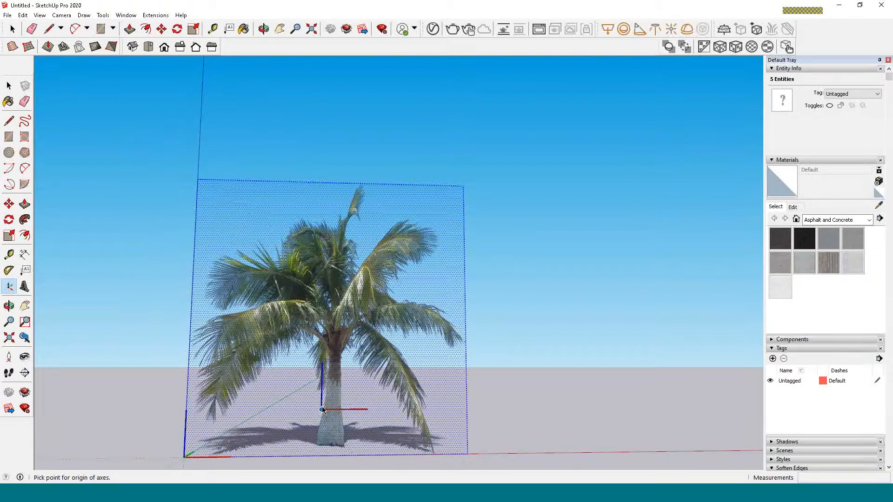
pyautogui.moveTo(339, 409); pyautogui.dragTo(305, 492, button='middle')
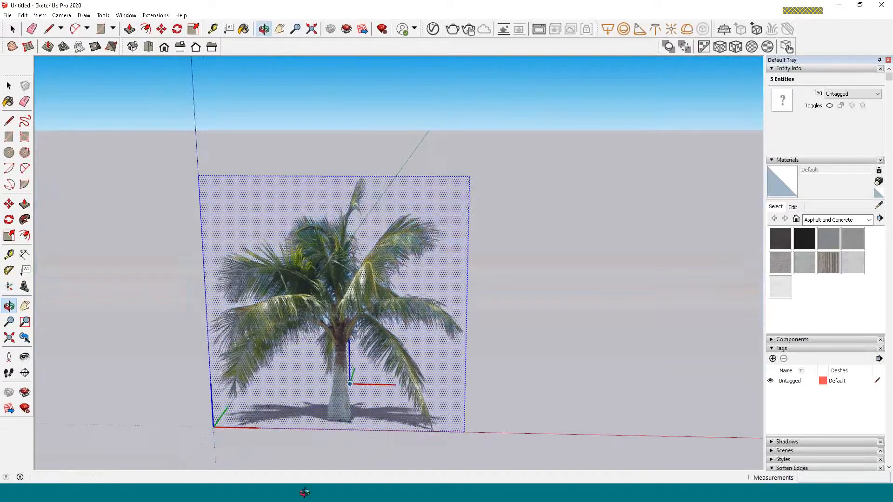
pyautogui.click(337, 431)
pyautogui.click(373, 433)
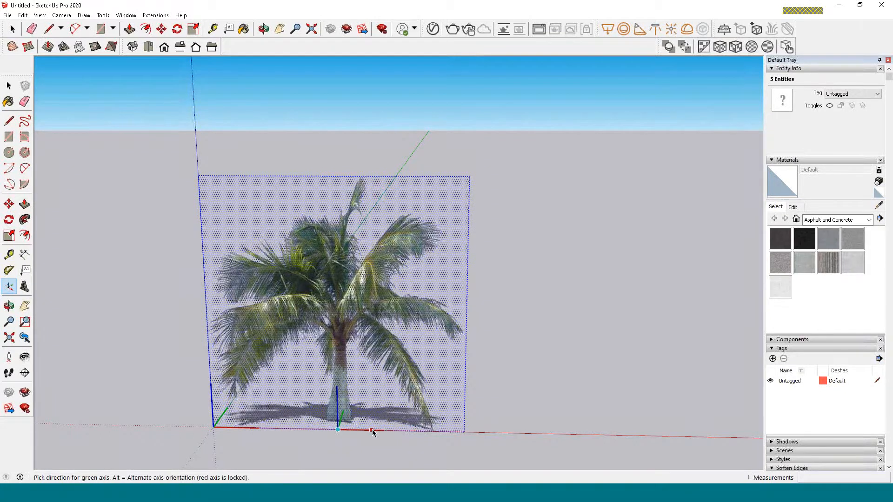
pyautogui.click(360, 431)
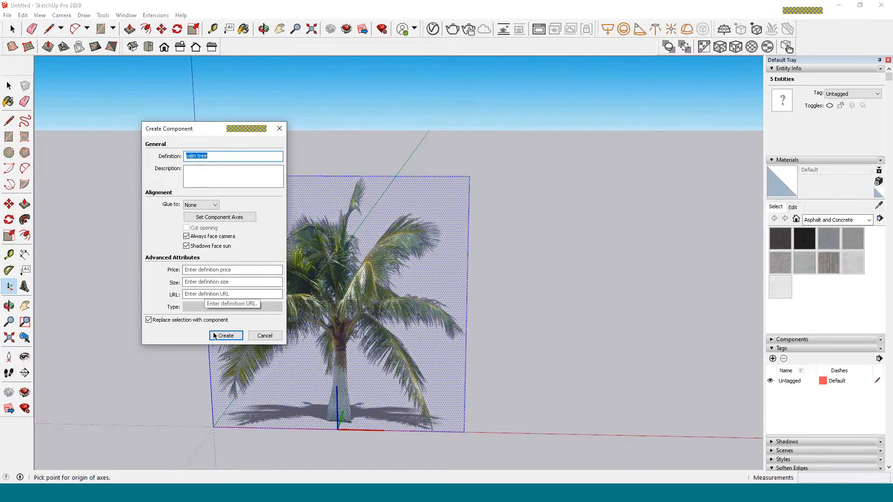
# Create the palm tree component, replacing the existing definition of the same name, and clear the selection
pyautogui.click(231, 338)
pyautogui.click(233, 335)
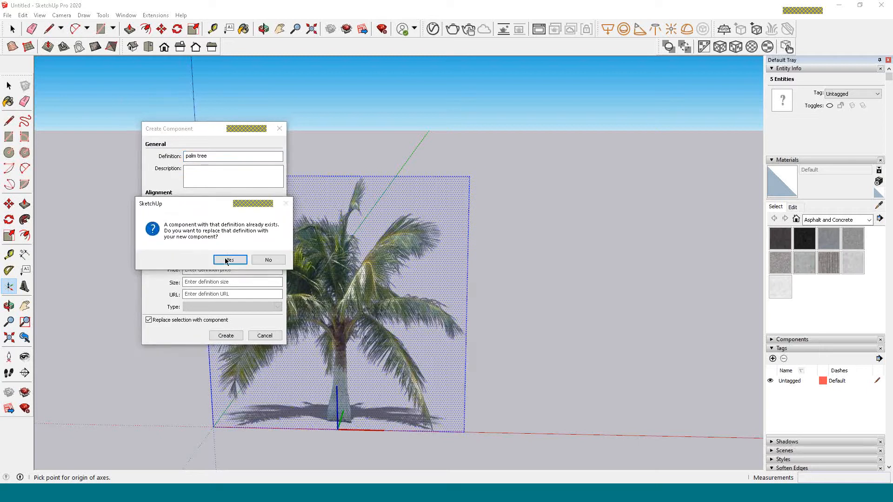
pyautogui.click(231, 260)
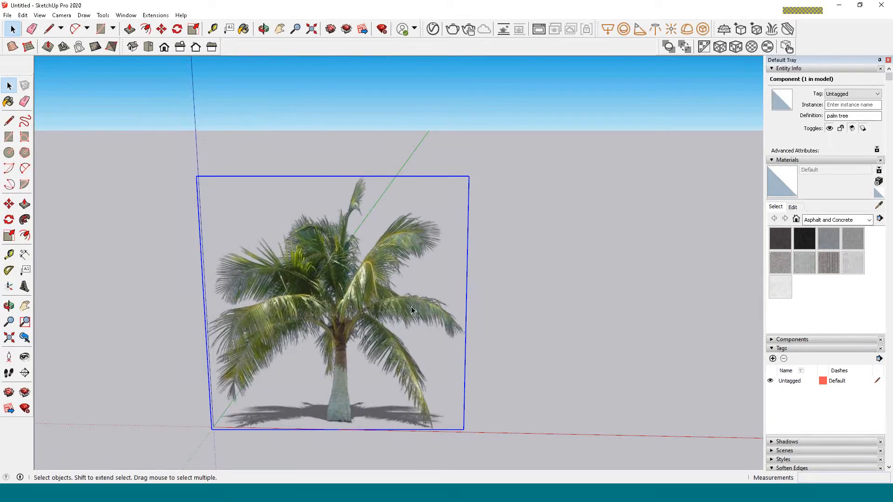
pyautogui.moveTo(367, 395); pyautogui.dragTo(656, 383, button='middle')
pyautogui.moveTo(489, 386); pyautogui.dragTo(803, 355, button='middle')
pyautogui.moveTo(408, 411); pyautogui.dragTo(306, 416, button='middle')
pyautogui.click(689, 412)
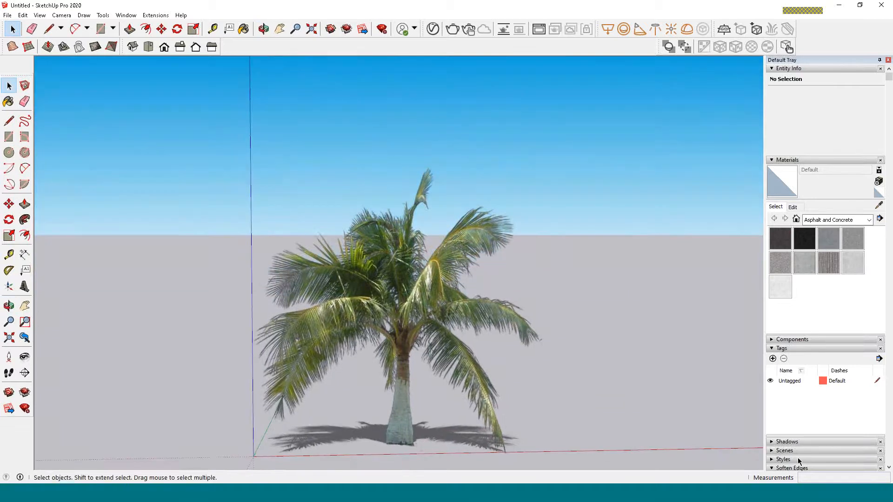